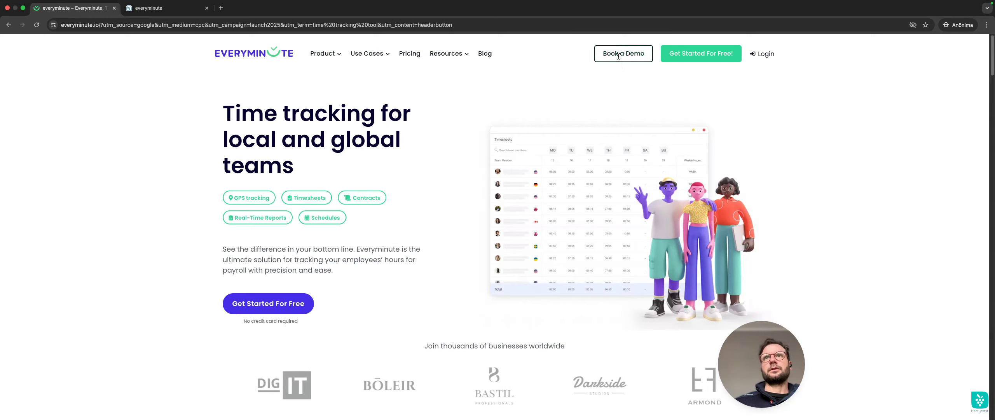
{"action": "right_click", "coordinate": [619, 57]}
{"action": "left_click", "coordinate": [627, 62]}
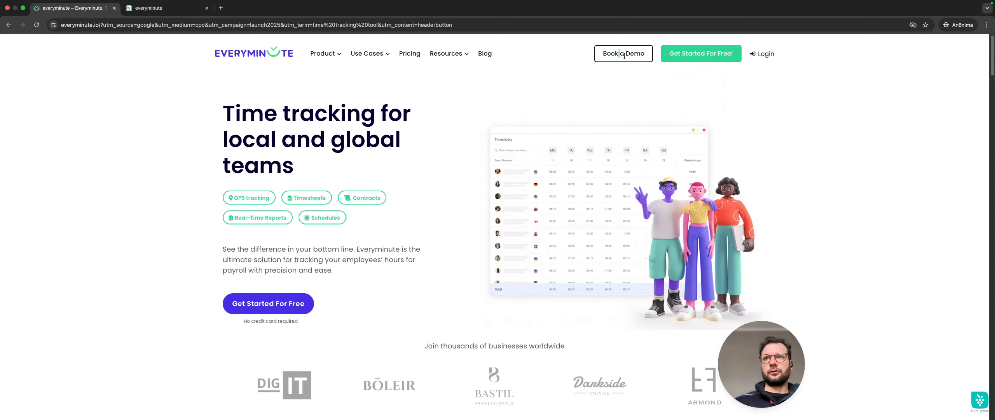
{"action": "left_click", "coordinate": [624, 56]}
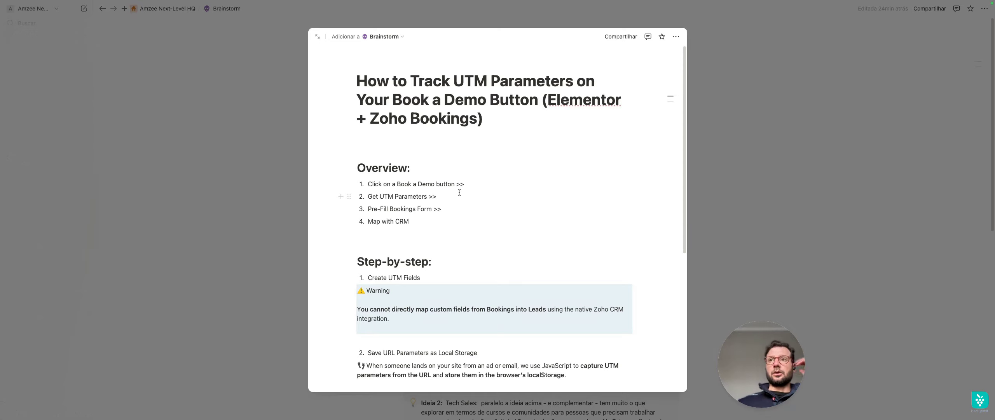
Switch from the notes to the EveryMinute website and open its Book a Demo booking page.
{"action": "key", "text": "ctrl+Right"}
{"action": "key", "text": "ctrl+Right"}
{"action": "key", "text": "ctrl+Right"}
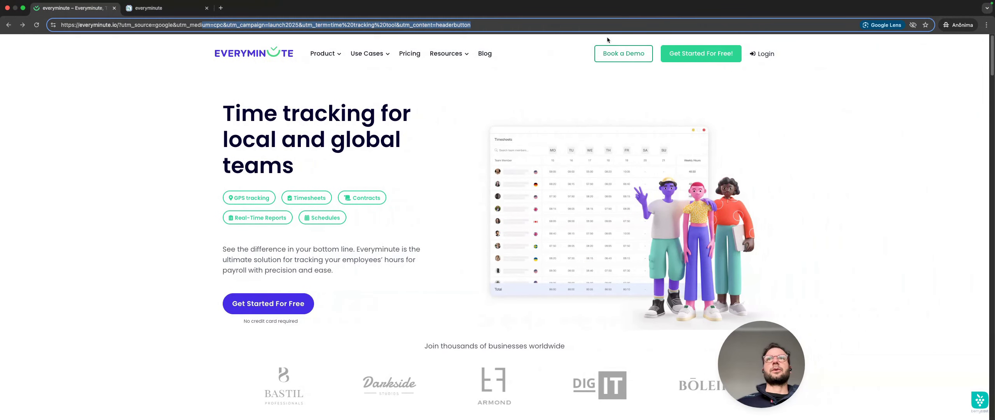
{"action": "left_click", "coordinate": [622, 53]}
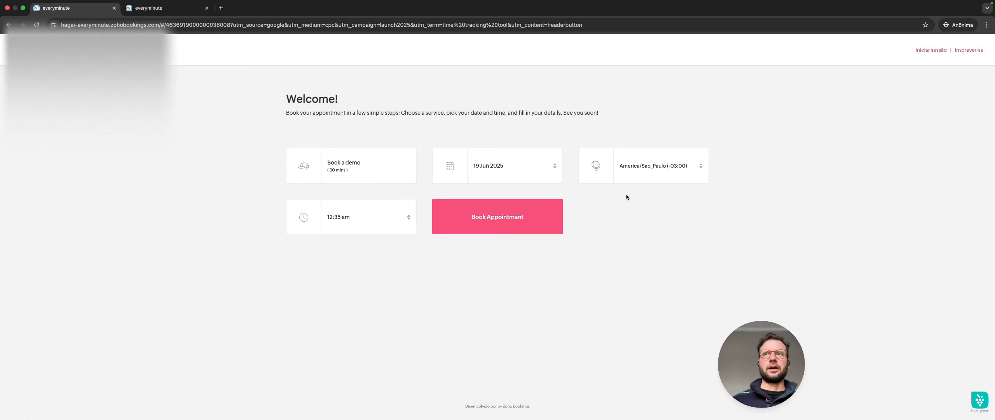
Switch to Zoho Bookings, leave the CRM integration settings and open the Book a demo consultation.
{"action": "key", "text": "ctrl+Left"}
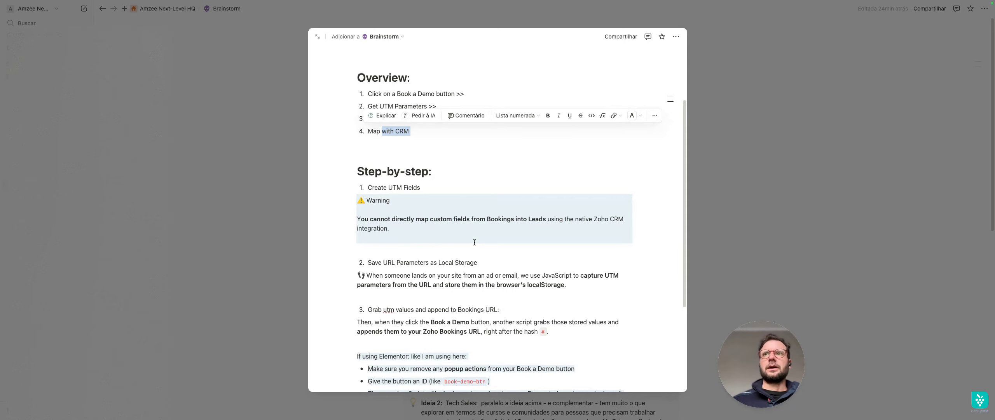
{"action": "key", "text": "ctrl+Right"}
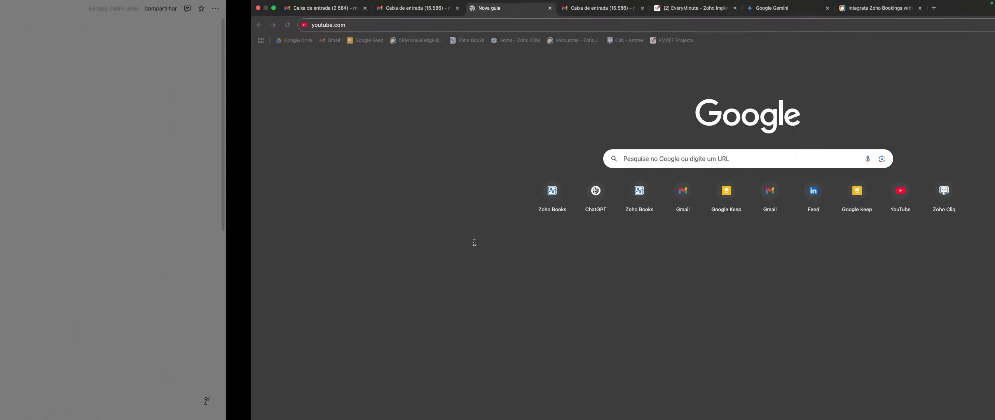
{"action": "key", "text": "ctrl+Right"}
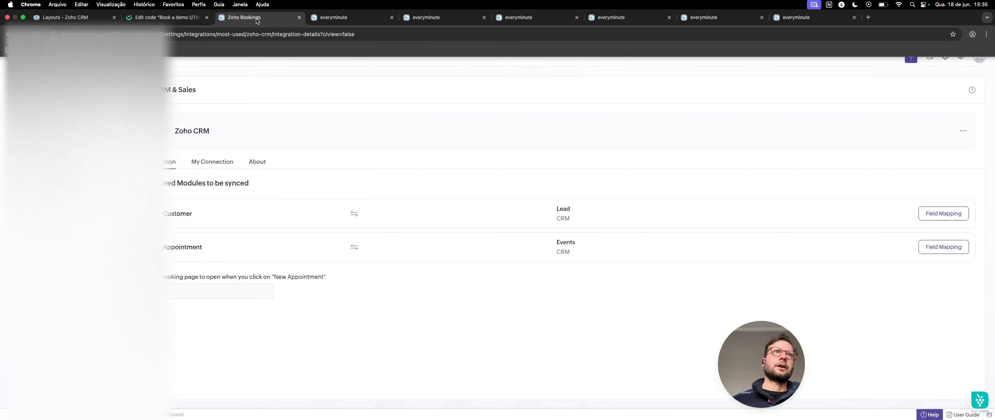
{"action": "left_click", "coordinate": [253, 18]}
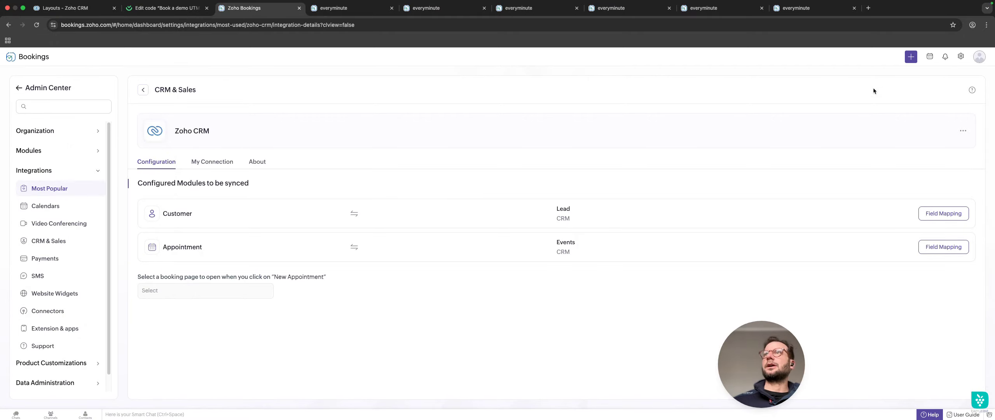
{"action": "left_click", "coordinate": [962, 57]}
{"action": "left_click", "coordinate": [265, 83]}
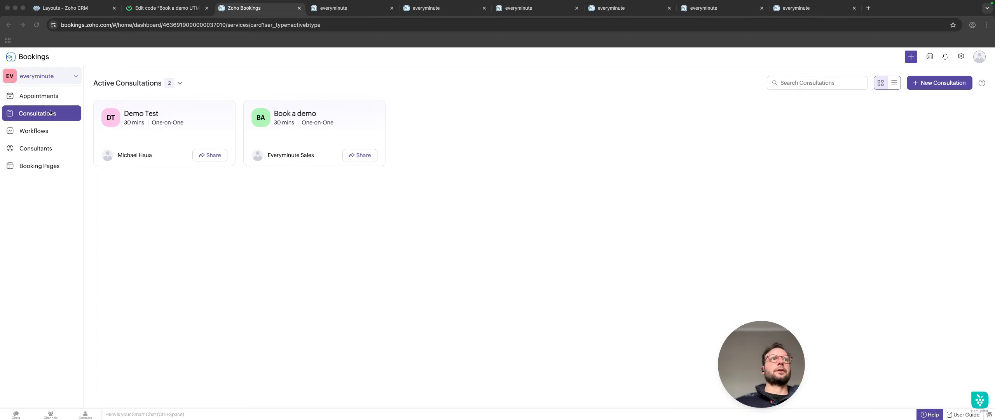
{"action": "left_click", "coordinate": [305, 119]}
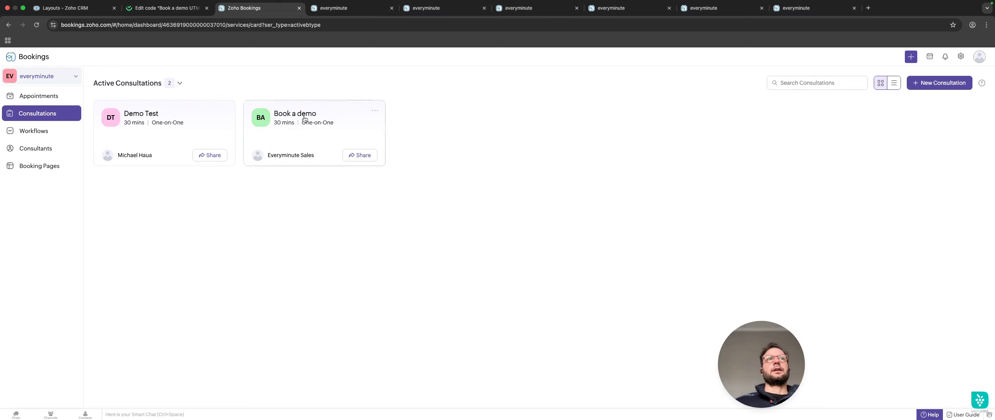
{"action": "left_click", "coordinate": [304, 119]}
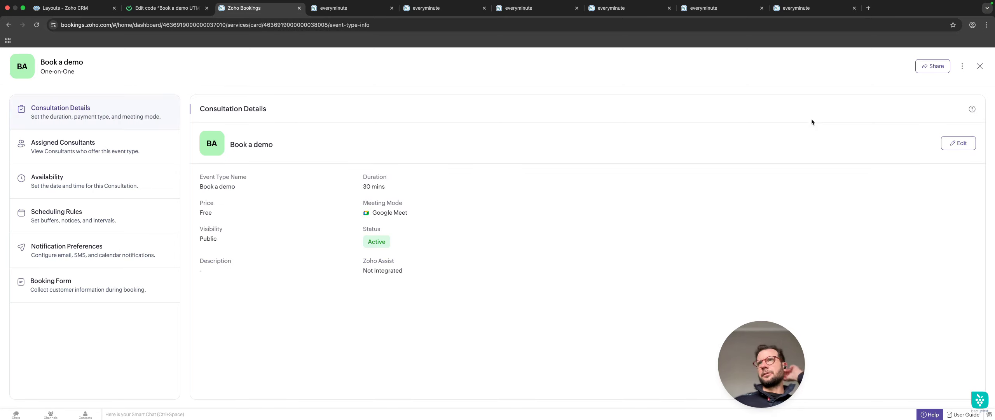
Open the Book a demo consultation's booking form and highlight the utm_medium field.
{"action": "left_click", "coordinate": [961, 144]}
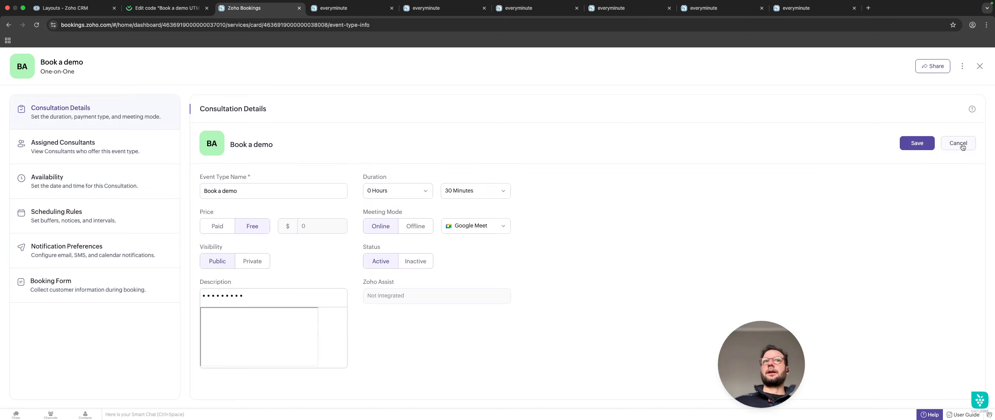
{"action": "left_click", "coordinate": [66, 289]}
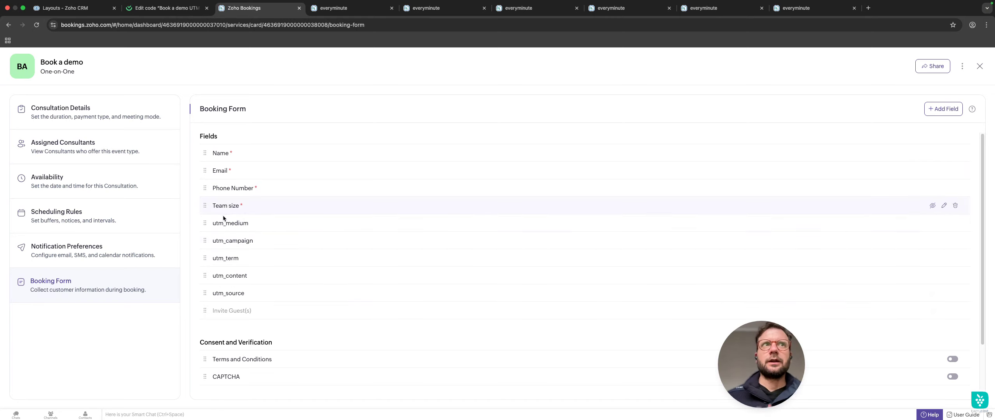
{"action": "double_click", "coordinate": [237, 223]}
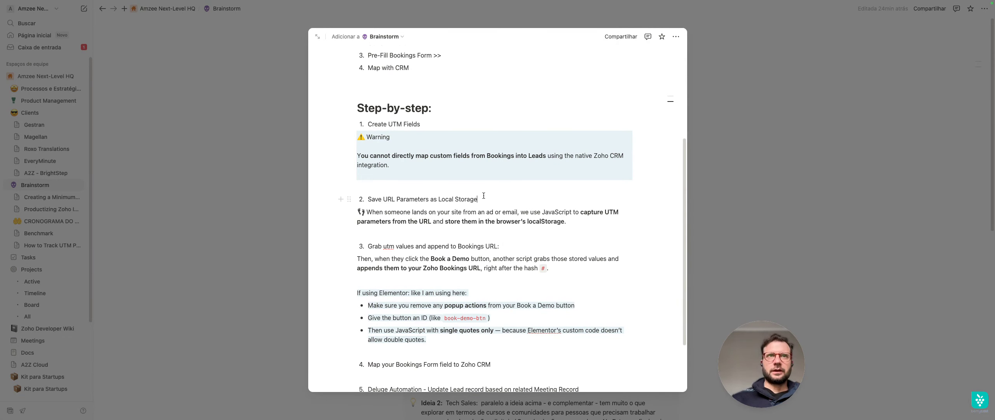
Review the "Save URL Parameters as Local Storage" instruction in the Notion notes.
{"action": "left_click_drag", "start_coordinate": [483, 197], "coordinate": [349, 198]}
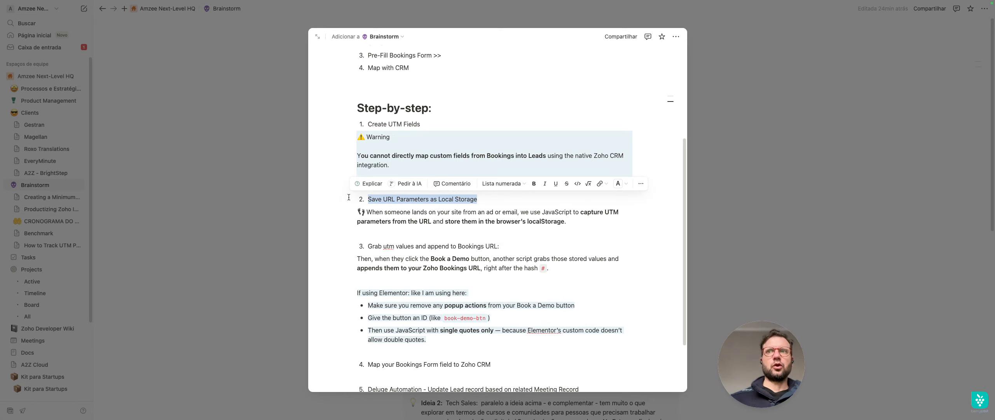
{"action": "left_click", "coordinate": [514, 202]}
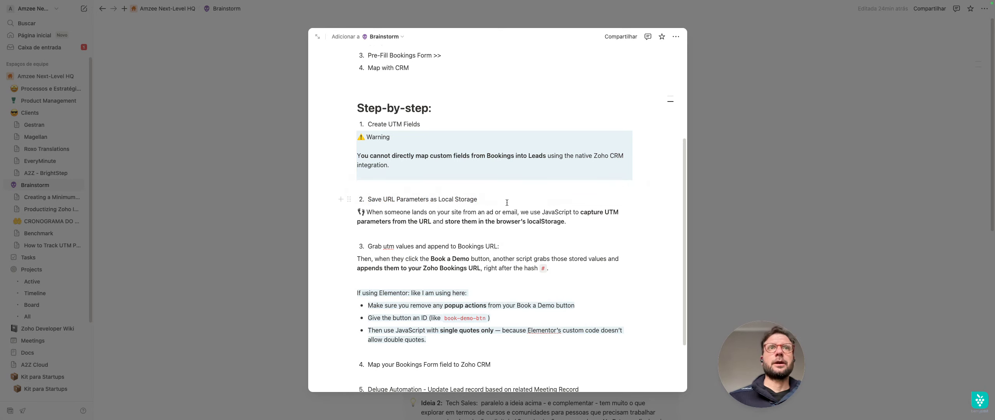
{"action": "left_click_drag", "start_coordinate": [378, 203], "coordinate": [477, 200]}
{"action": "left_click", "coordinate": [436, 199]}
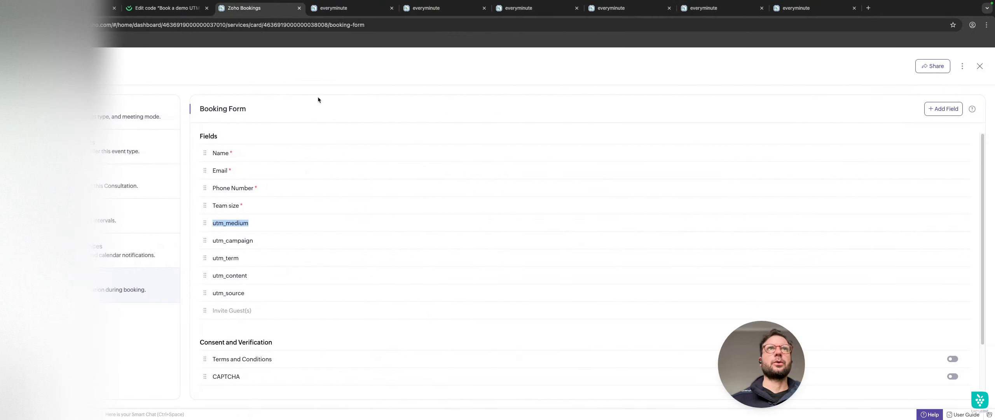
Switch to the booking page's browser window, return to the EveryMinute home page and highlight the UTM parameters in its URL.
{"action": "left_click", "coordinate": [173, 9]}
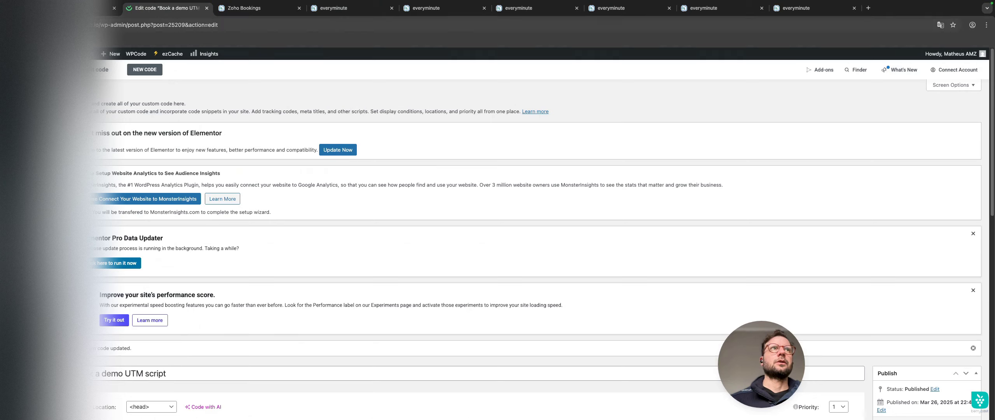
{"action": "left_click", "coordinate": [77, 8]}
{"action": "key", "text": "ctrl+Right"}
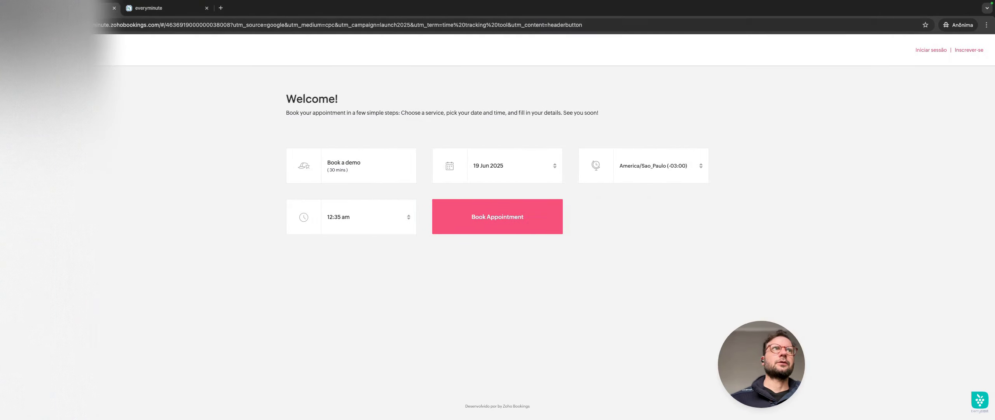
{"action": "left_click", "coordinate": [10, 25]}
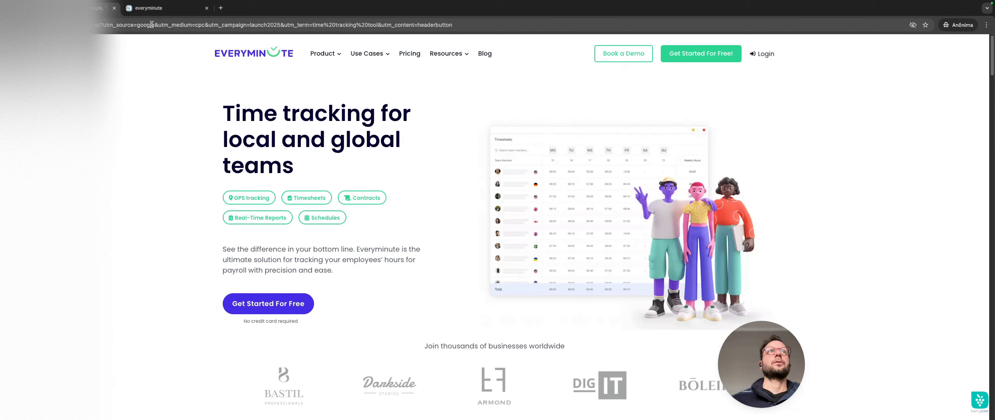
{"action": "left_click_drag", "start_coordinate": [473, 26], "coordinate": [168, 27]}
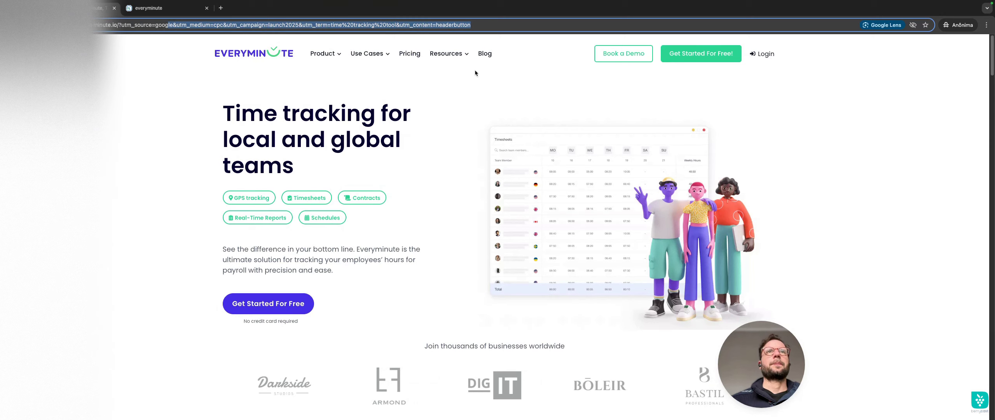
{"action": "right_click", "coordinate": [879, 155]}
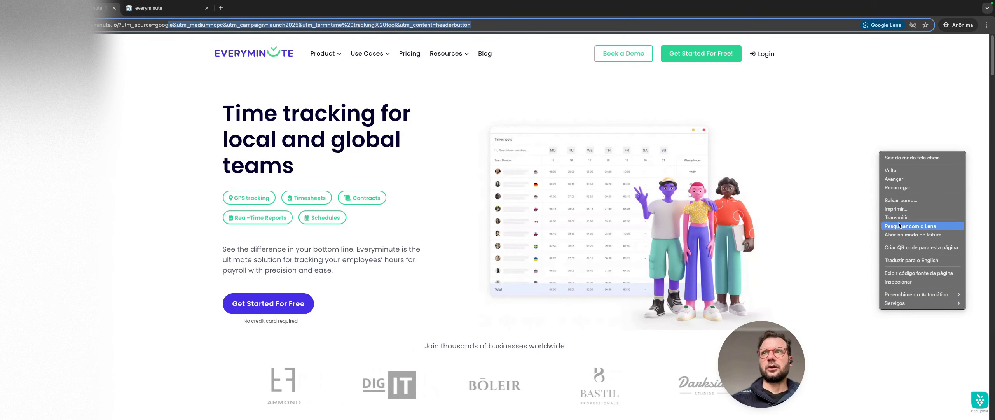
{"action": "left_click", "coordinate": [905, 283]}
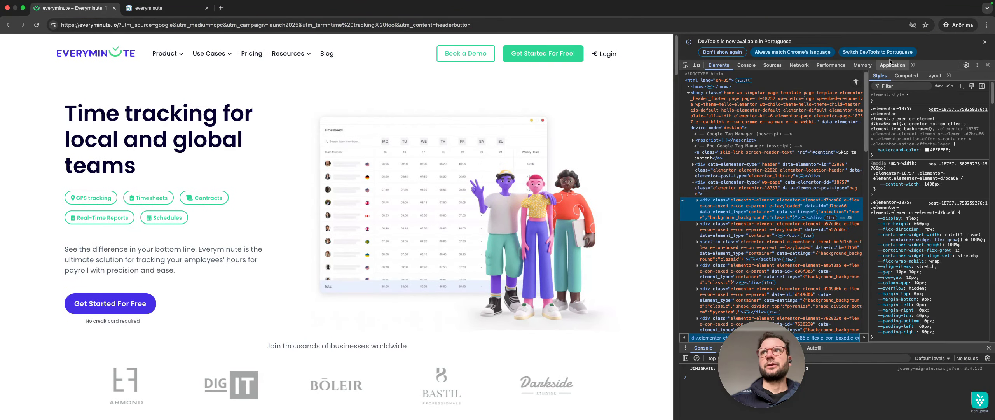
{"action": "left_click", "coordinate": [891, 64]}
{"action": "left_click", "coordinate": [728, 132]}
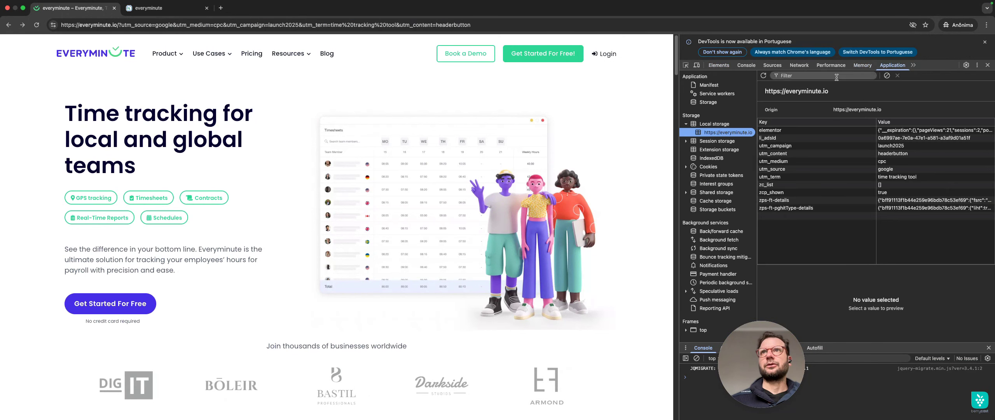
{"action": "left_click", "coordinate": [708, 124]}
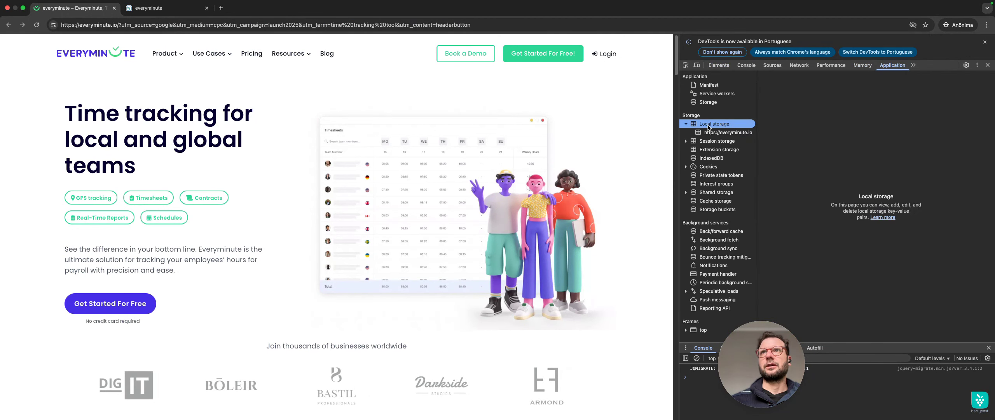
{"action": "left_click", "coordinate": [712, 132]}
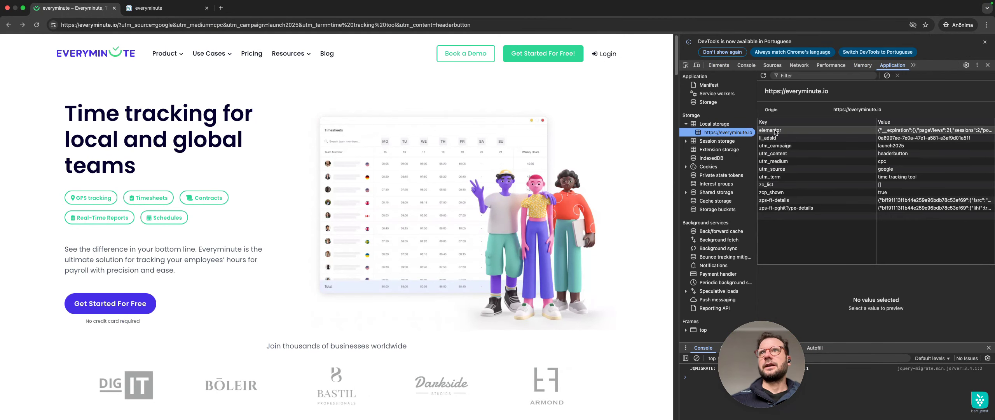
{"action": "left_click_drag", "start_coordinate": [760, 146], "coordinate": [934, 186]}
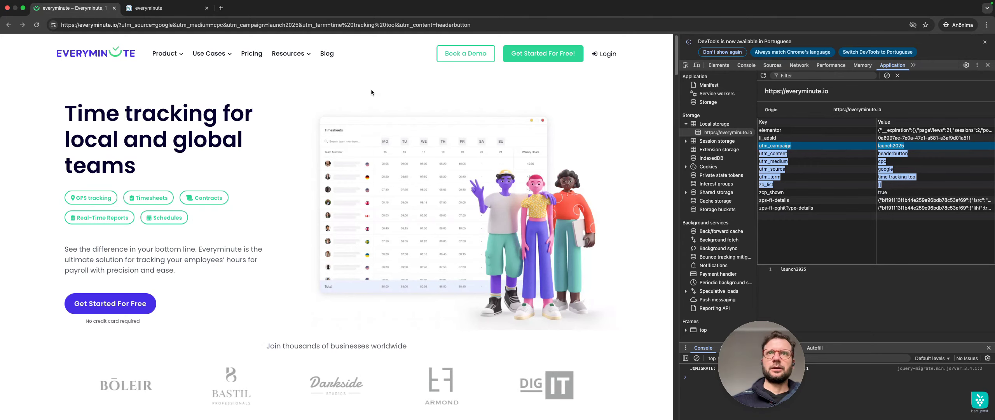
Switch to the WordPress admin and open Elementor's Custom Code list to review the snippets and their locations.
{"action": "key", "text": "ctrl+Right"}
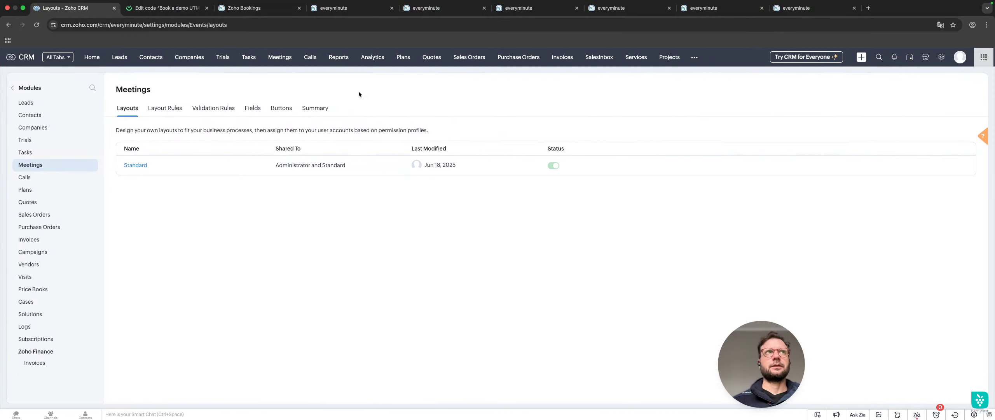
{"action": "key", "text": "ctrl+Left"}
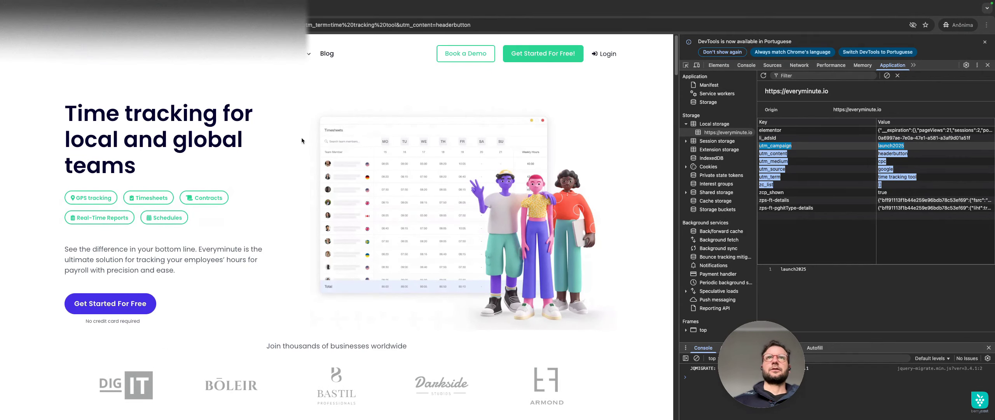
{"action": "key", "text": "ctrl+Left"}
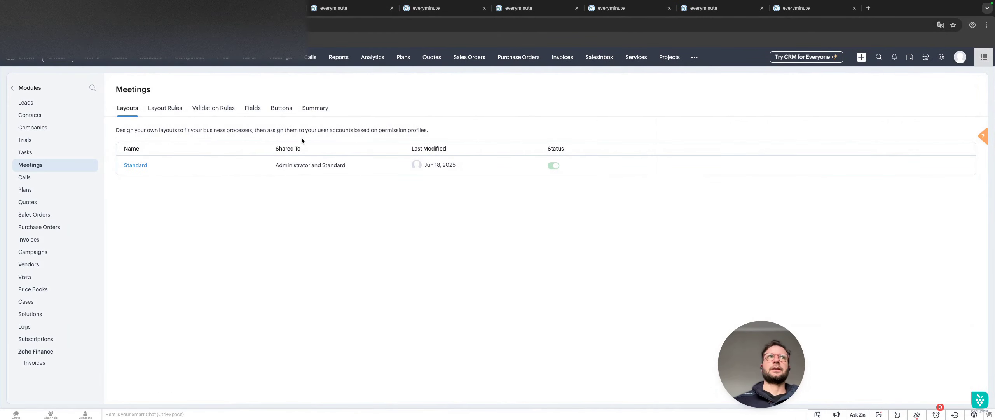
{"action": "left_click", "coordinate": [169, 8]}
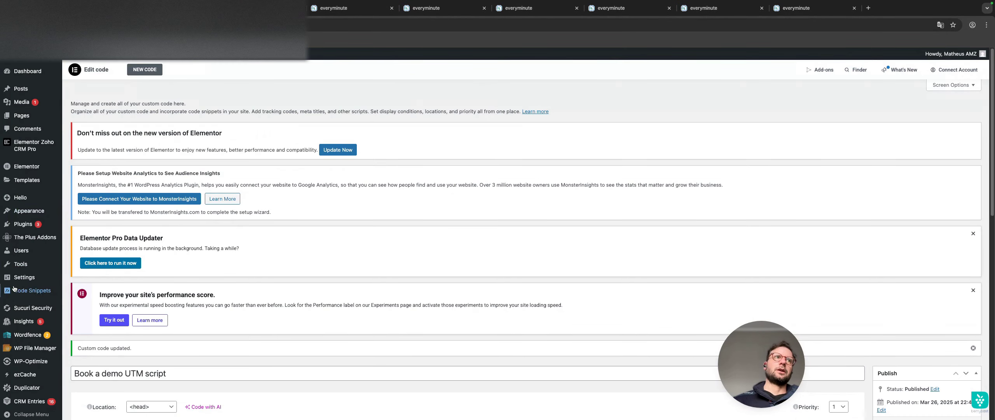
{"action": "left_click", "coordinate": [22, 167]}
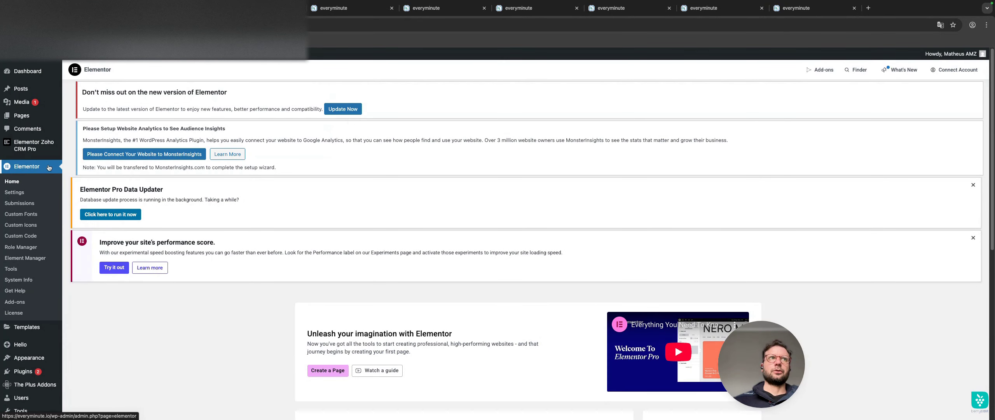
{"action": "left_click", "coordinate": [16, 235]}
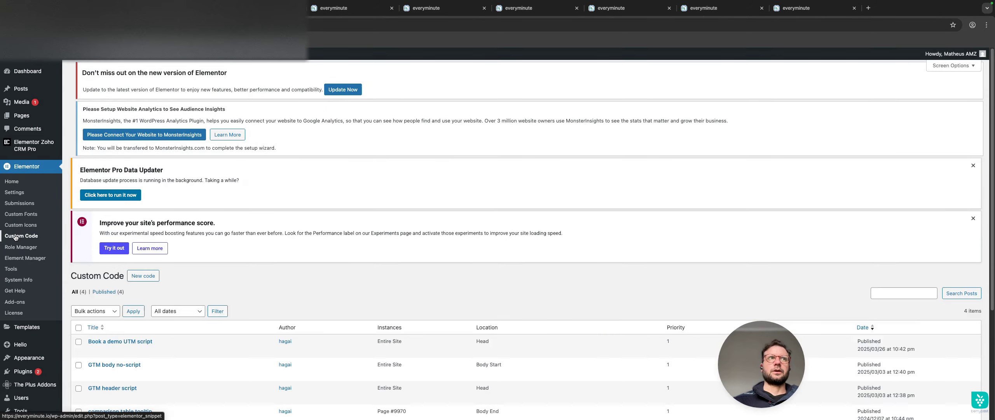
{"action": "scroll", "coordinate": [315, 318], "scroll_direction": "down", "scroll_amount": 3}
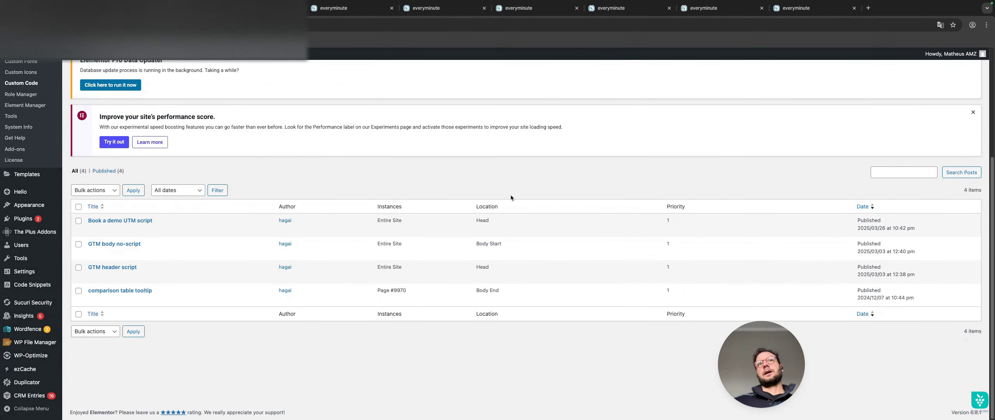
{"action": "double_click", "coordinate": [486, 207]}
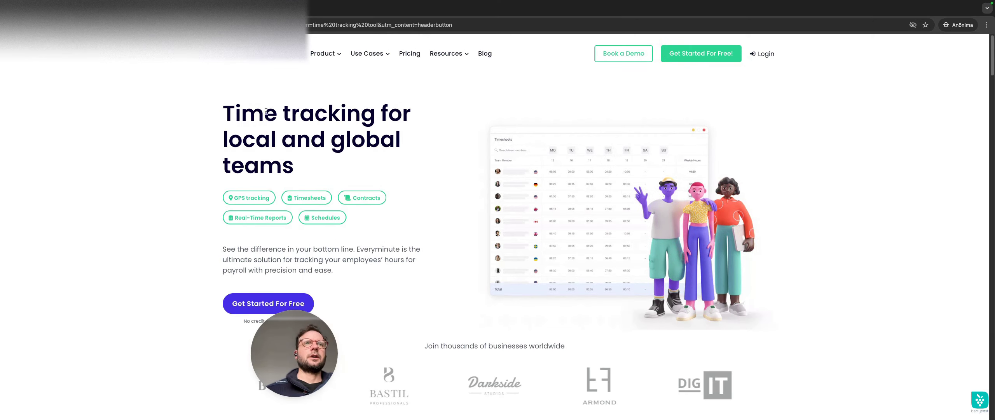
Highlight the UTM parameters in the home page URL, then follow Book a Demo and start booking the appointment.
{"action": "left_click_drag", "start_coordinate": [168, 24], "coordinate": [402, 26]}
{"action": "left_click_drag", "start_coordinate": [131, 25], "coordinate": [225, 43]}
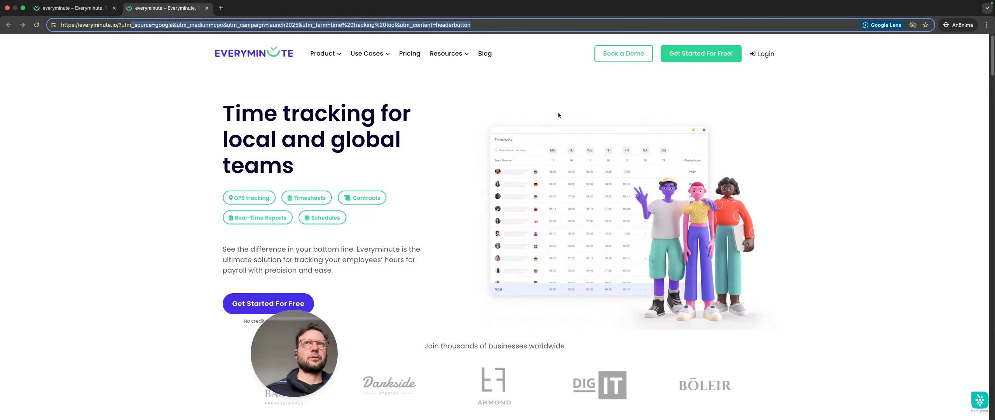
{"action": "left_click", "coordinate": [633, 57]}
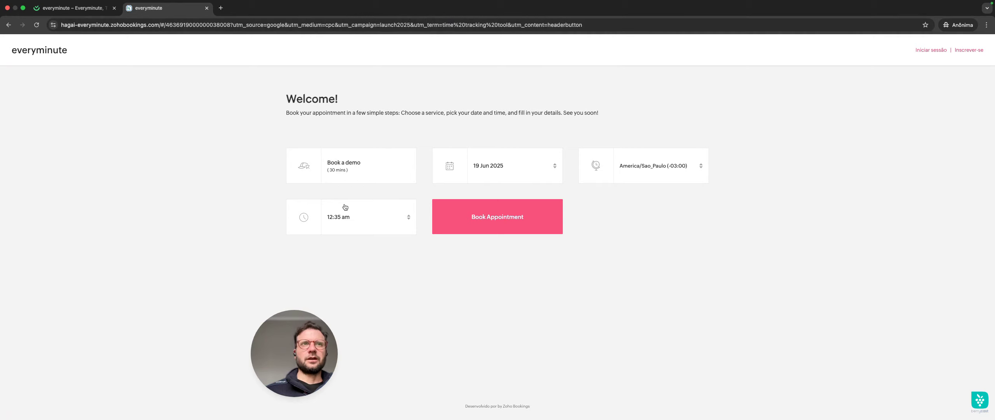
{"action": "left_click", "coordinate": [506, 226]}
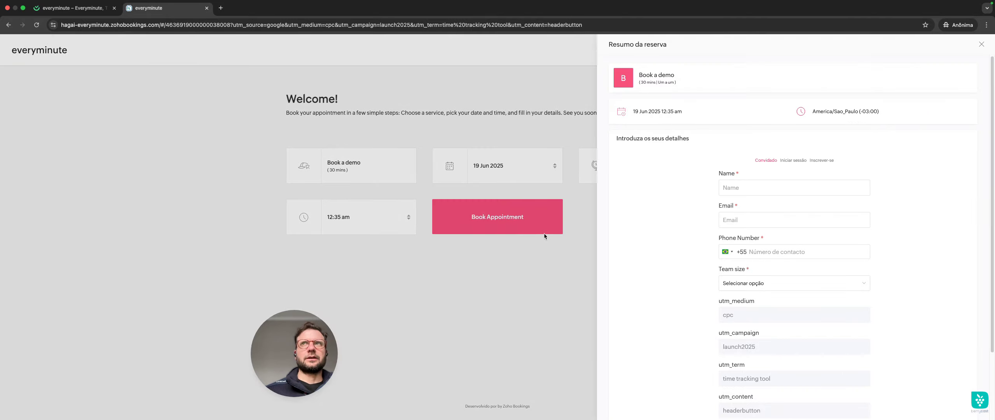
Check the prefilled utm_medium, utm_campaign, utm_term, utm_content and utm_source fields in the booking form by highlighting them.
{"action": "scroll", "coordinate": [773, 270], "scroll_direction": "down", "scroll_amount": 3}
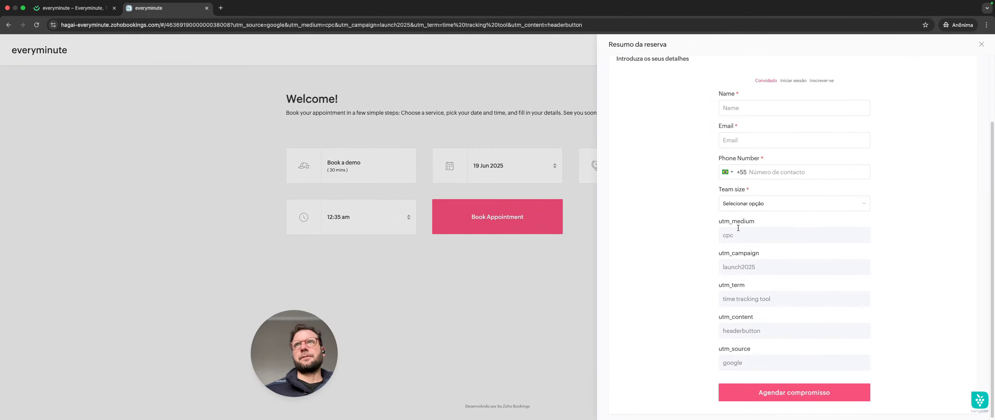
{"action": "left_click_drag", "start_coordinate": [719, 221], "coordinate": [767, 225]}
{"action": "left_click", "coordinate": [723, 259]}
{"action": "left_click_drag", "start_coordinate": [761, 264], "coordinate": [702, 269]}
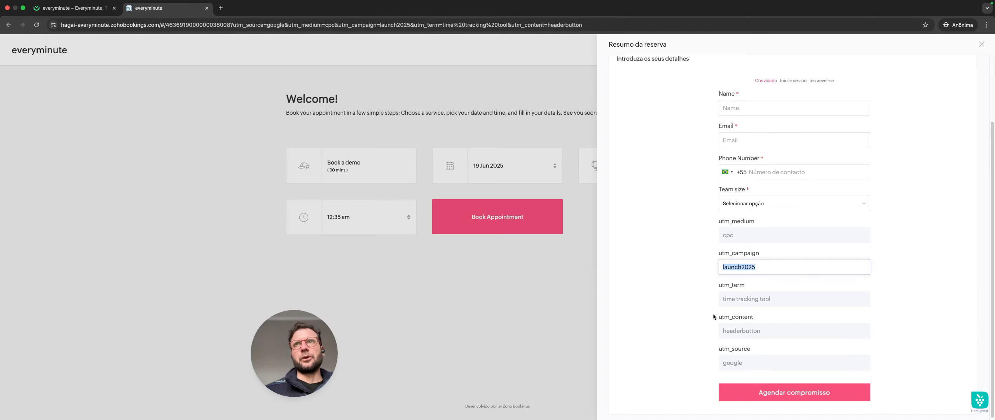
{"action": "left_click", "coordinate": [719, 222]}
{"action": "left_click_drag", "start_coordinate": [719, 221], "coordinate": [823, 354]}
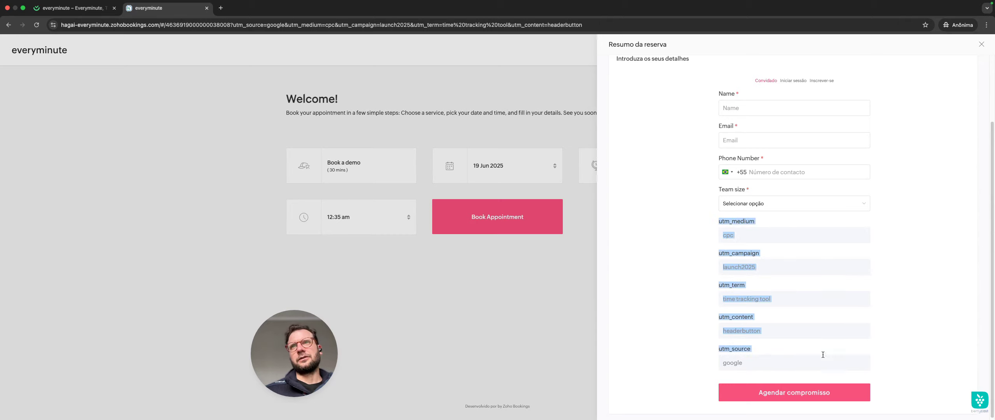
{"action": "left_click", "coordinate": [674, 278]}
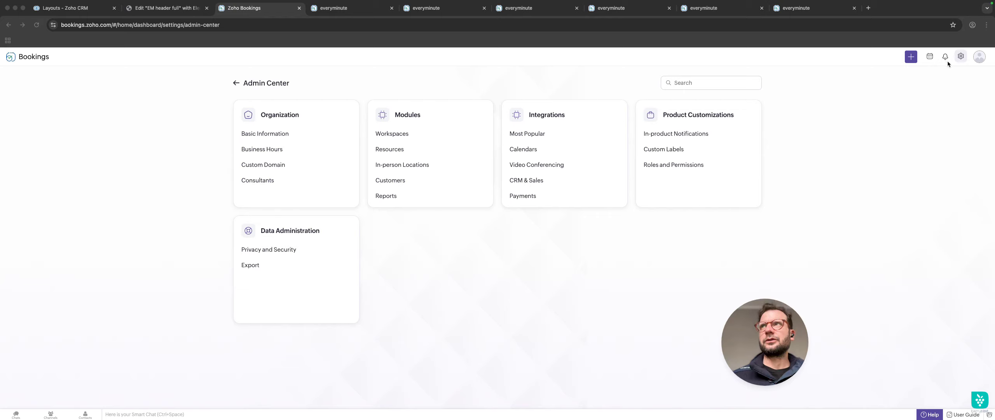
In the Zoho Bookings Admin Center, open the Zoho CRM integration under CRM & Sales and review the modules configured for syncing.
{"action": "left_click", "coordinate": [519, 184]}
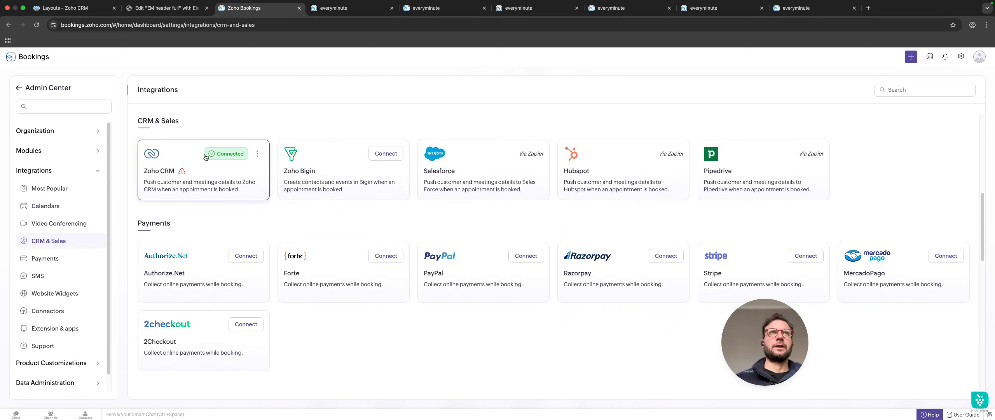
{"action": "left_click", "coordinate": [210, 160]}
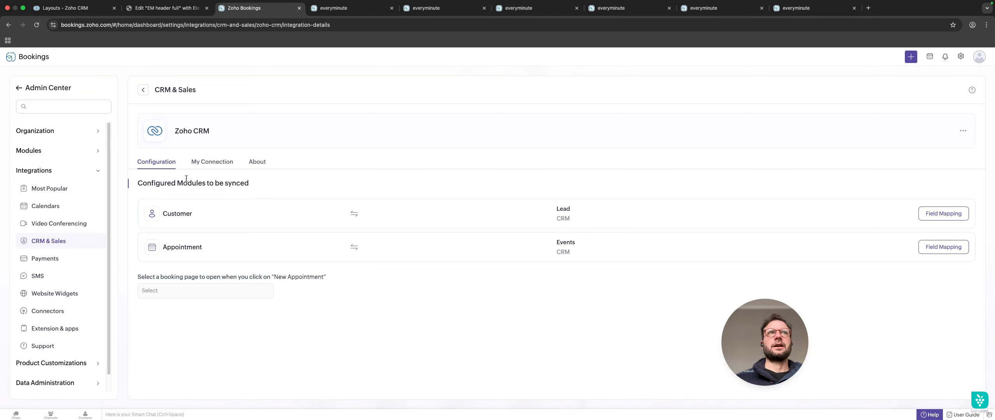
{"action": "triple_click", "coordinate": [290, 187]}
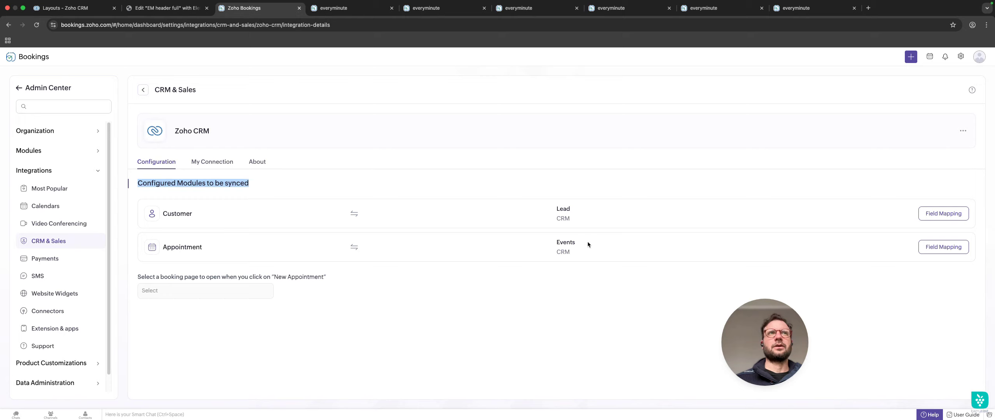
{"action": "left_click_drag", "start_coordinate": [588, 242], "coordinate": [536, 243]}
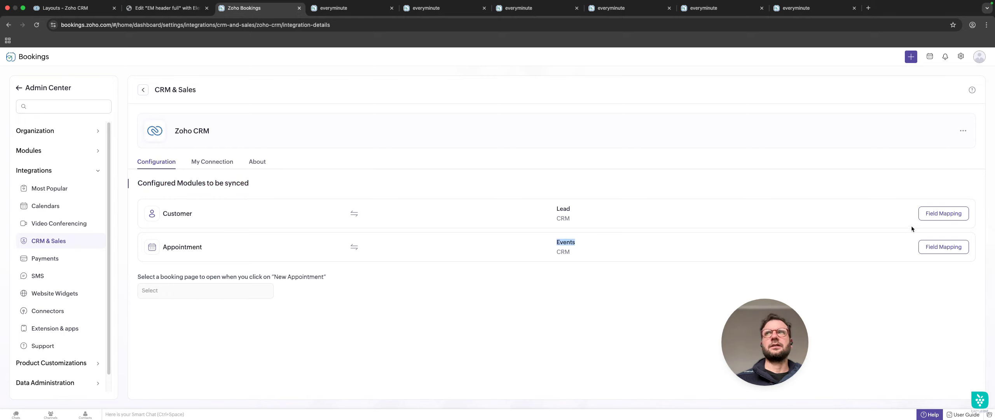
Review and close the Customer field mapping, then open the Appointment field mapping and select the Book a demo service.
{"action": "left_click", "coordinate": [940, 217]}
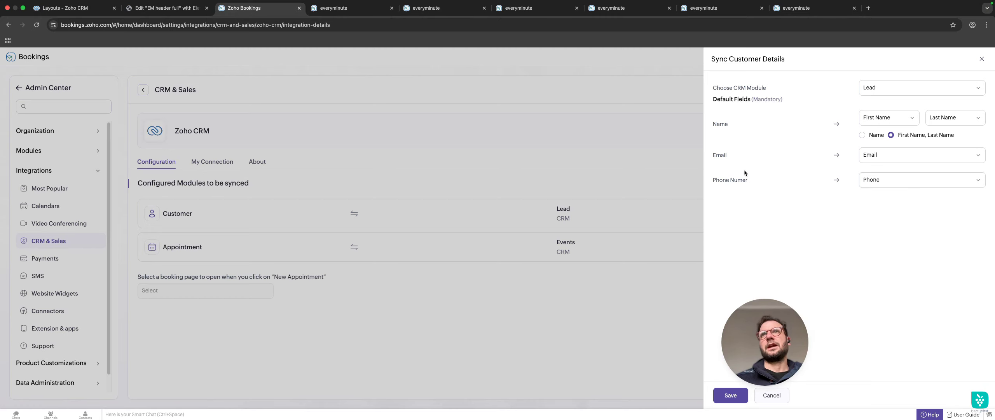
{"action": "left_click", "coordinate": [983, 59]}
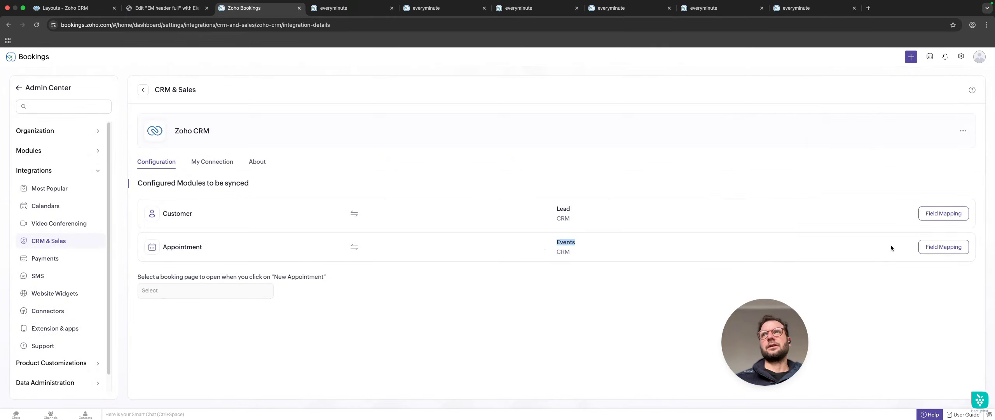
{"action": "left_click", "coordinate": [947, 247]}
{"action": "left_click", "coordinate": [882, 157]}
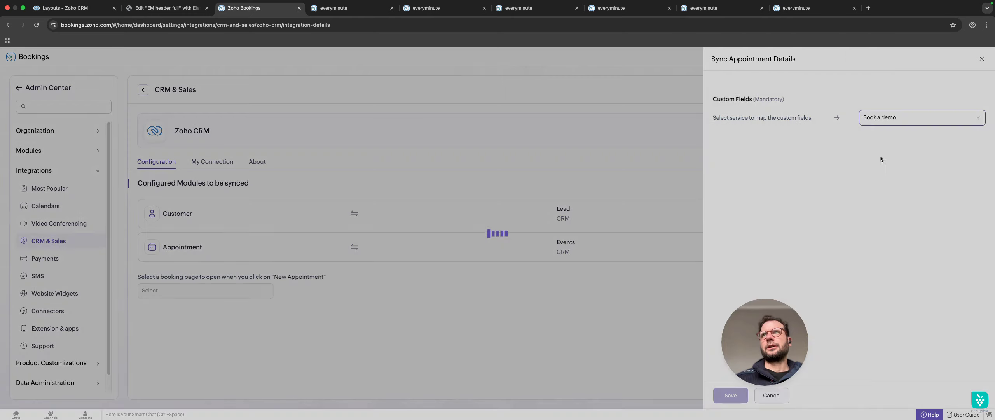